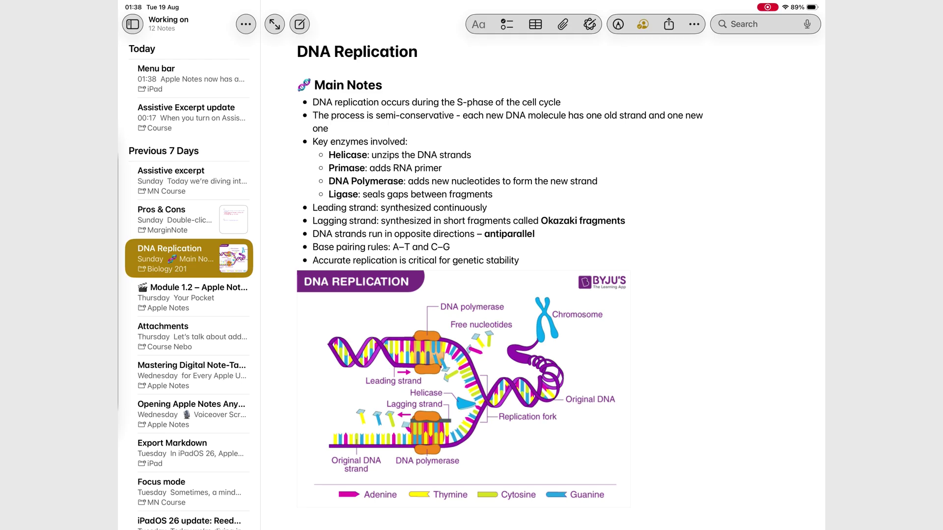
- Exit Notes from the DNA Replication note to the iPad Home Screen
key(super+h)
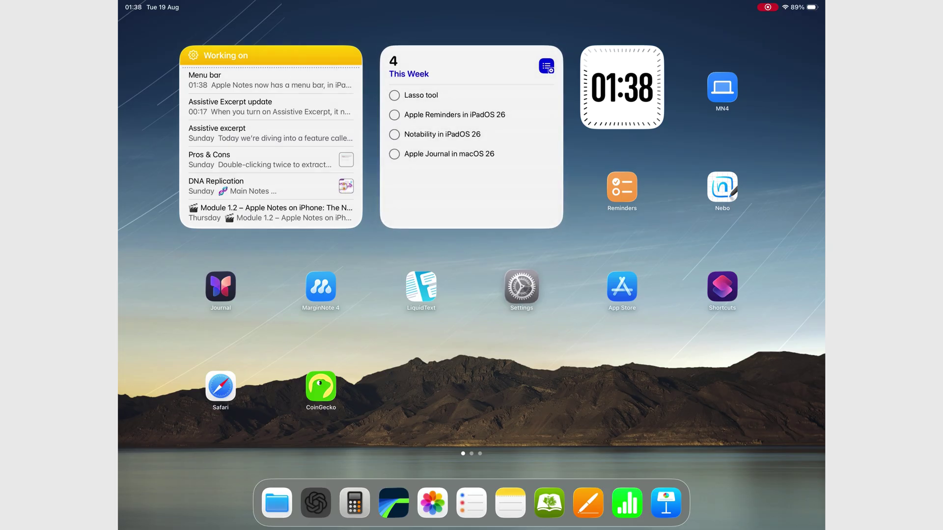
- Turn on Windowed Apps under Multitasking & Gestures, then return to the DNA Replication note
click(522, 287)
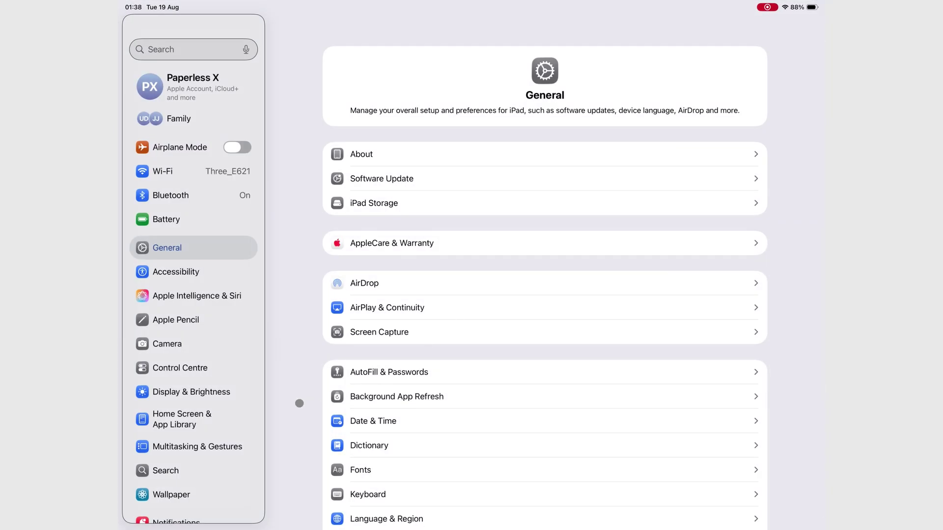
click(221, 444)
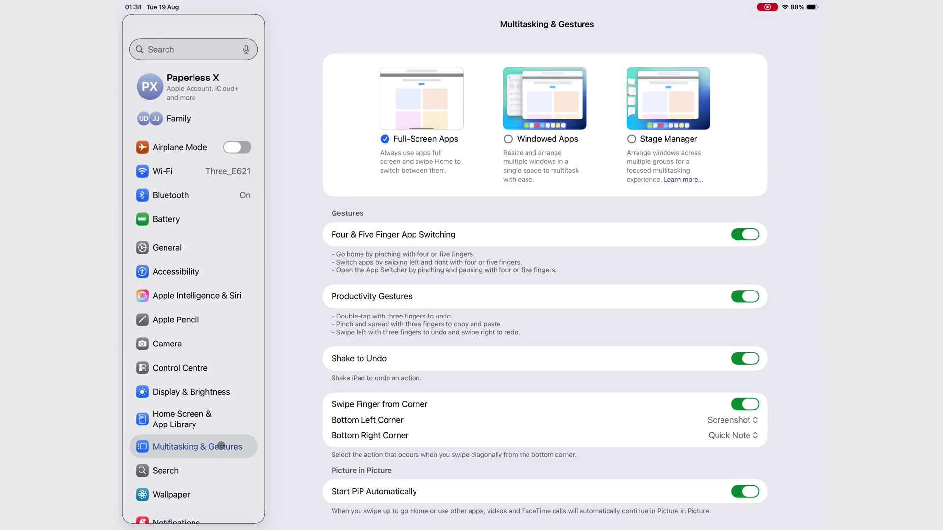
click(533, 139)
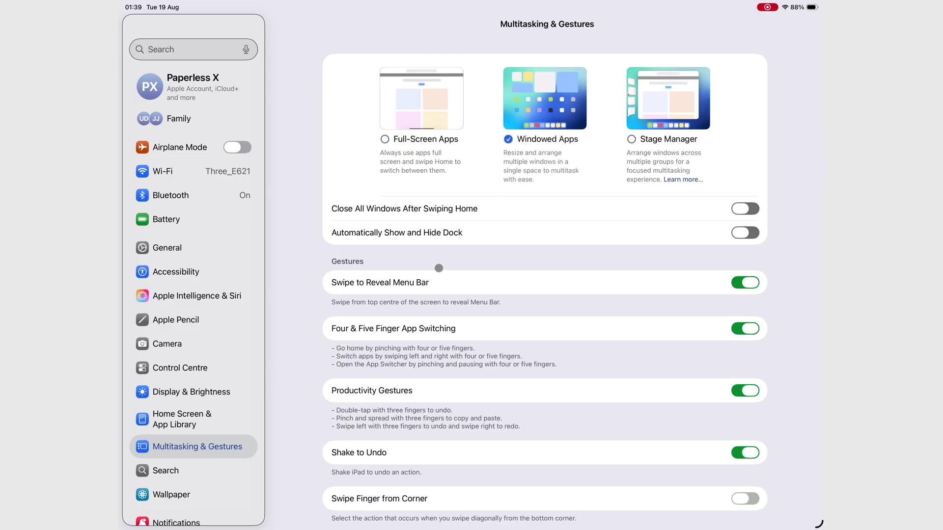
key(super+Tab)
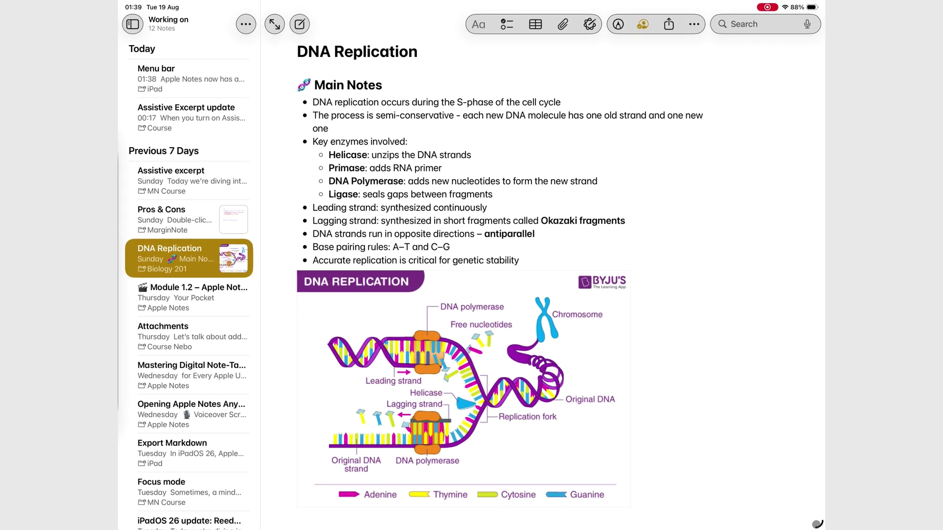
- Resize the Notes window from its corner into a smaller floating window
drag(817, 524, 788, 493)
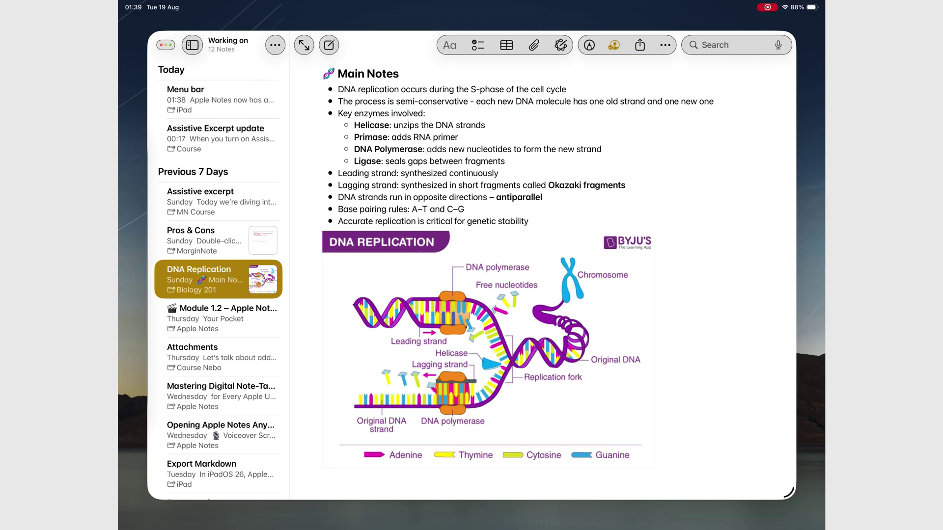
mouse_move(394, 5)
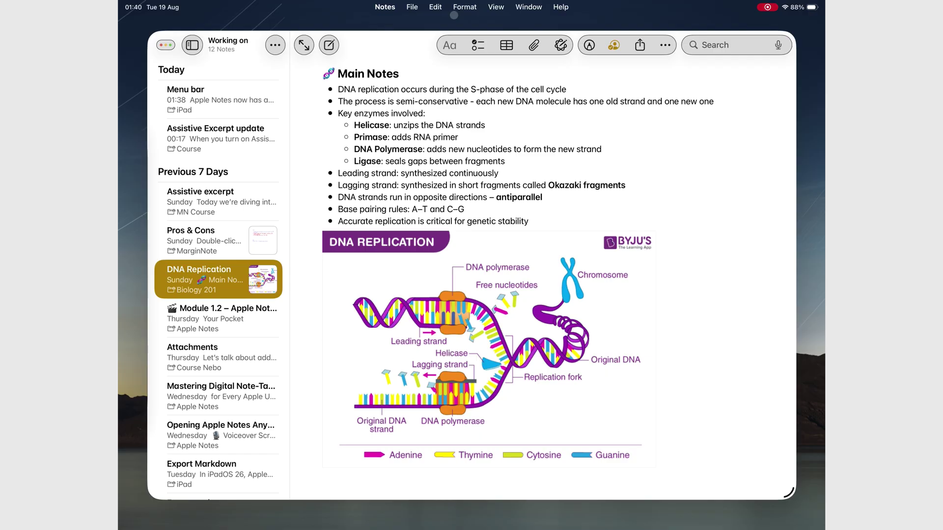
- View Notes Settings from the Notes menu, then browse the File menu's commands
click(385, 7)
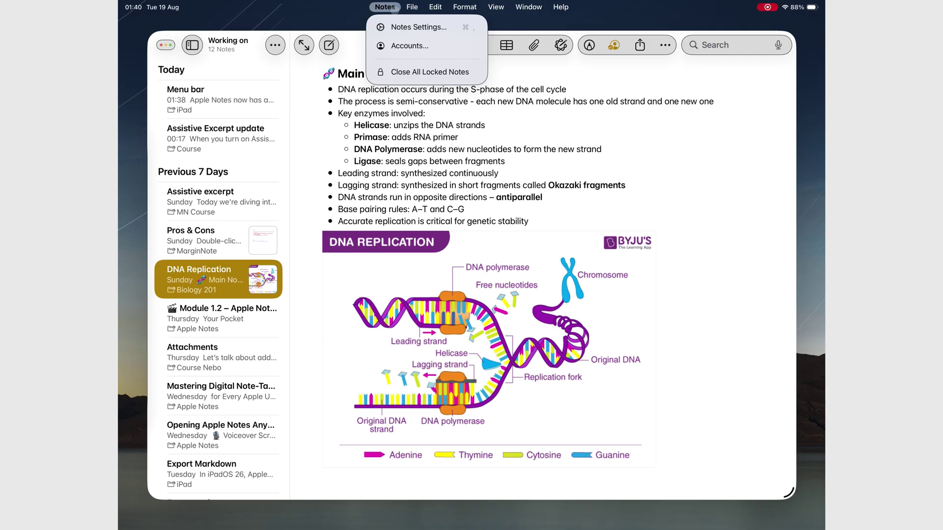
click(409, 26)
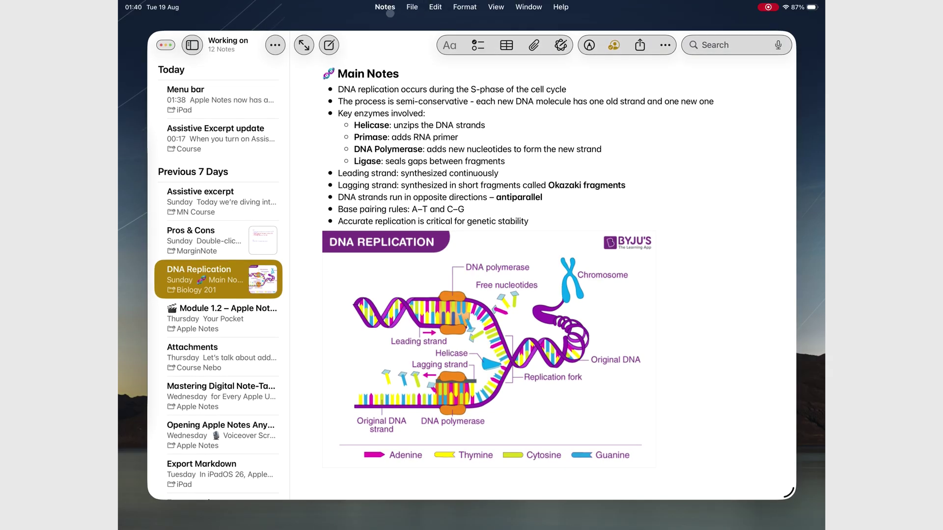
click(385, 7)
click(412, 27)
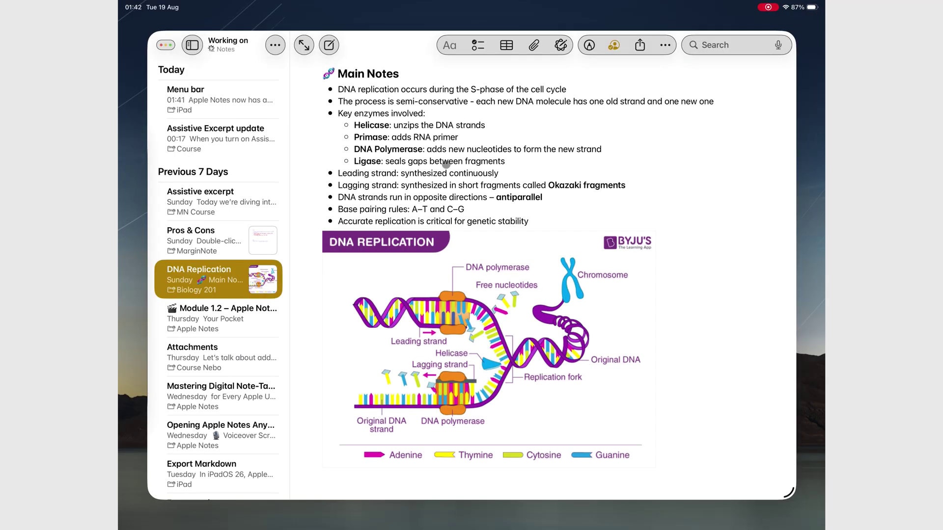
mouse_move(432, 84)
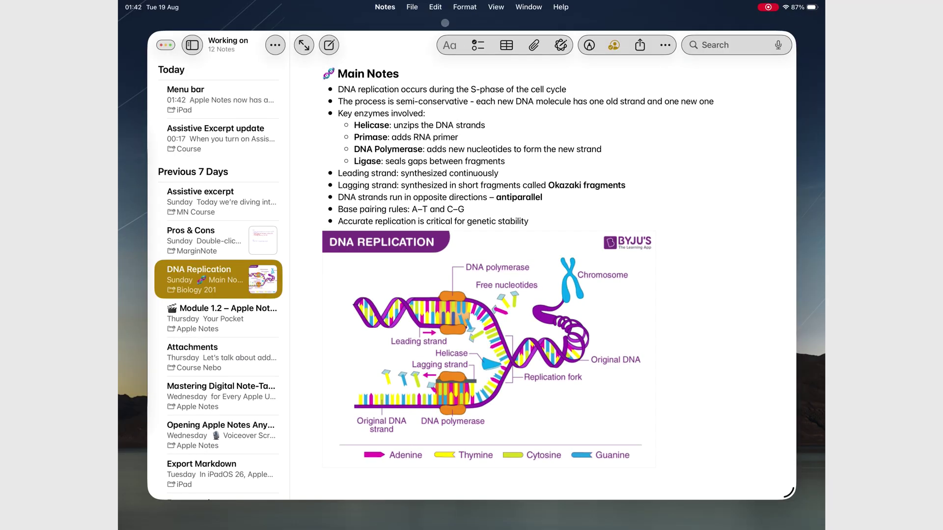
click(412, 6)
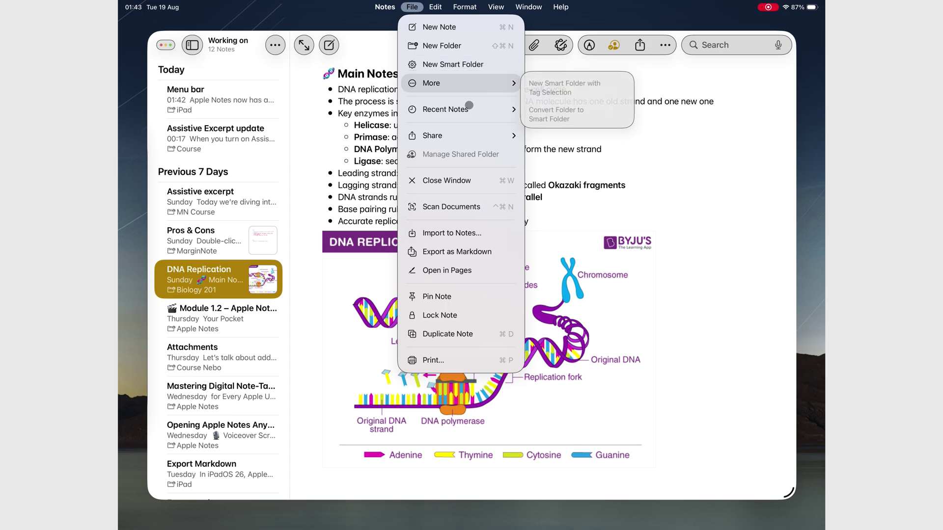
- Try Scan Documents, then bring up Print options for the DNA Replication note
click(457, 207)
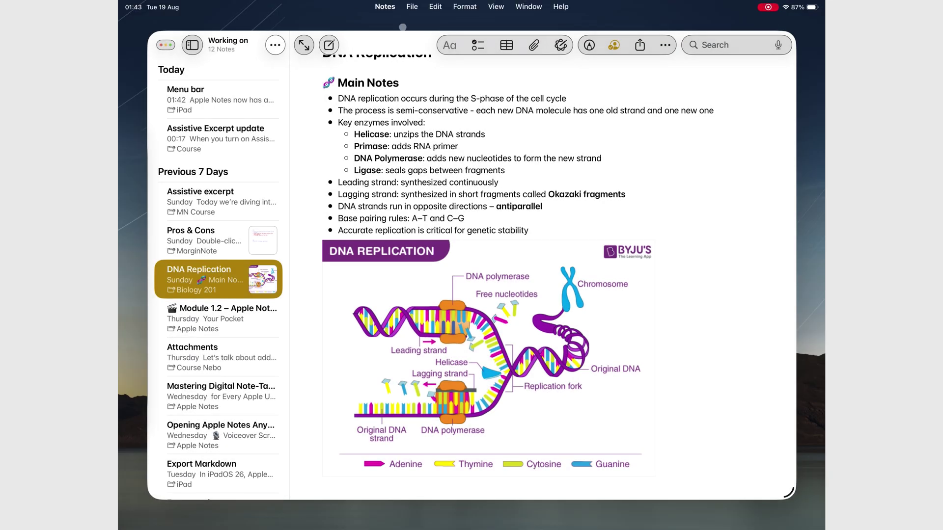
click(417, 8)
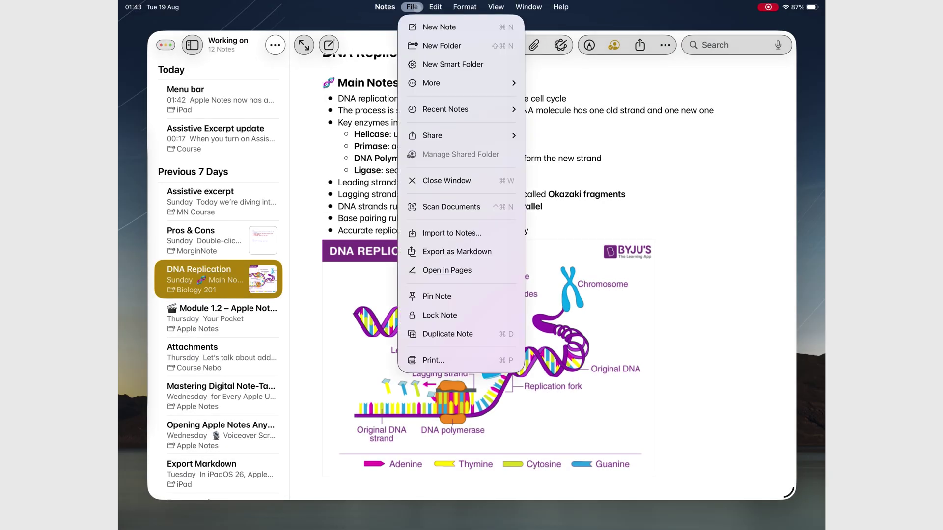
click(420, 366)
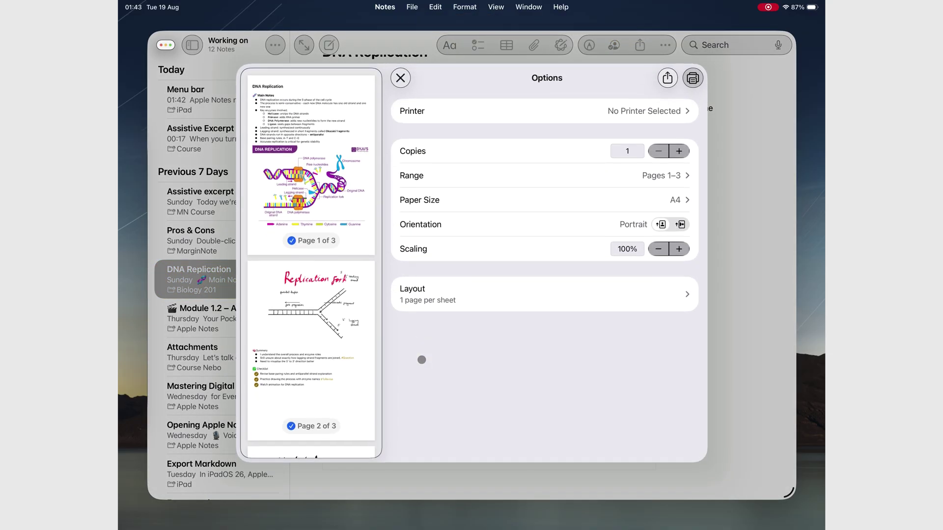
- Scroll the print preview to page 3 and close the Print Options sheet
scroll(354, 303, down, 5)
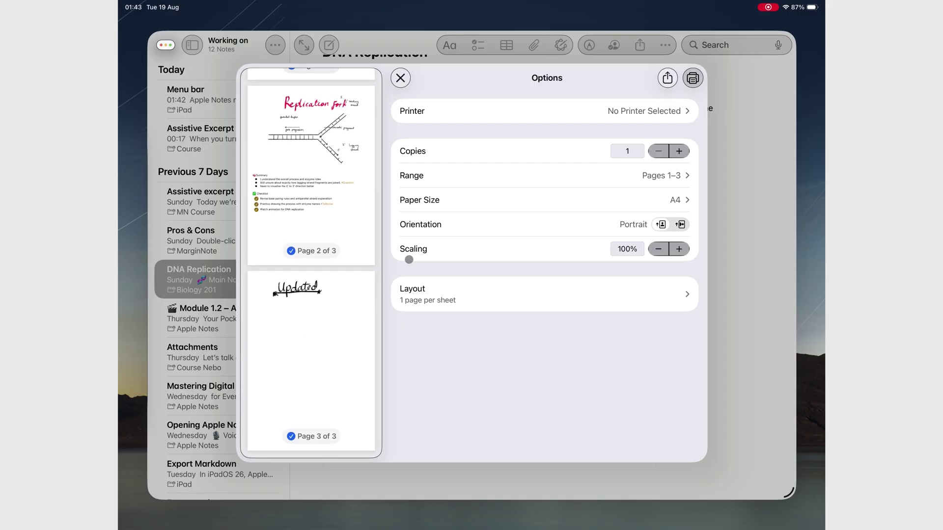
click(400, 78)
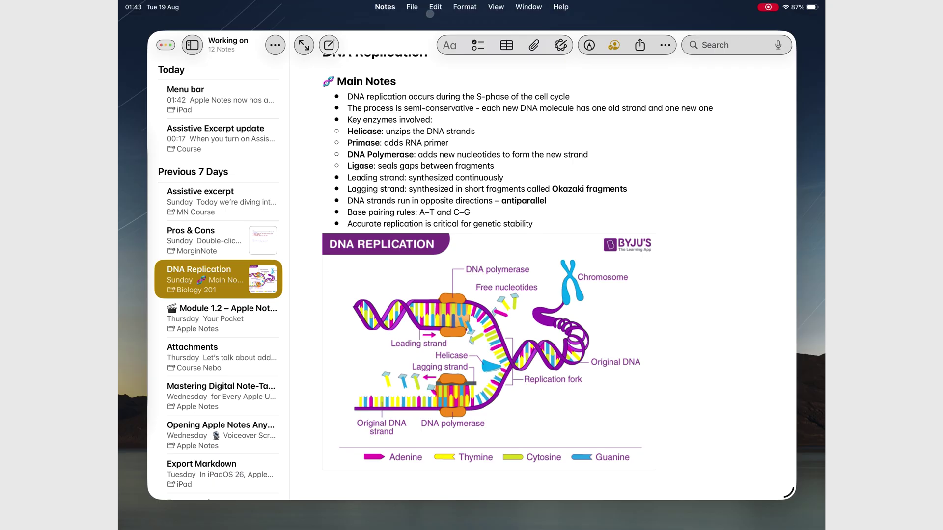
- Choose File > Import to Notes to bring up the Sample documents file picker
click(421, 9)
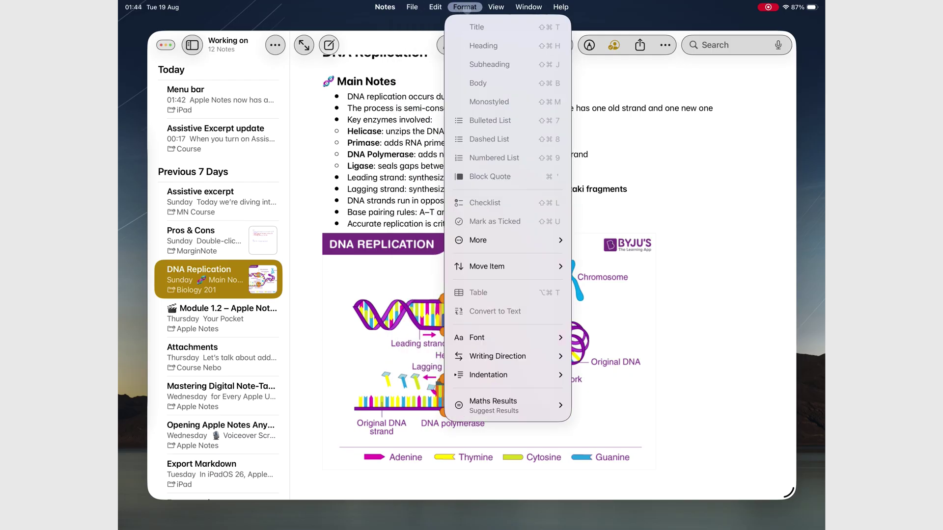
click(517, 14)
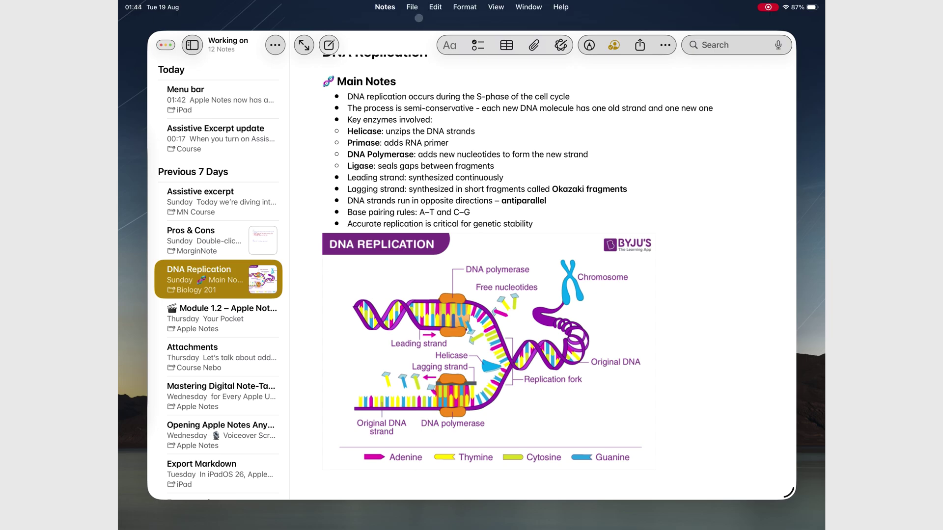
click(414, 7)
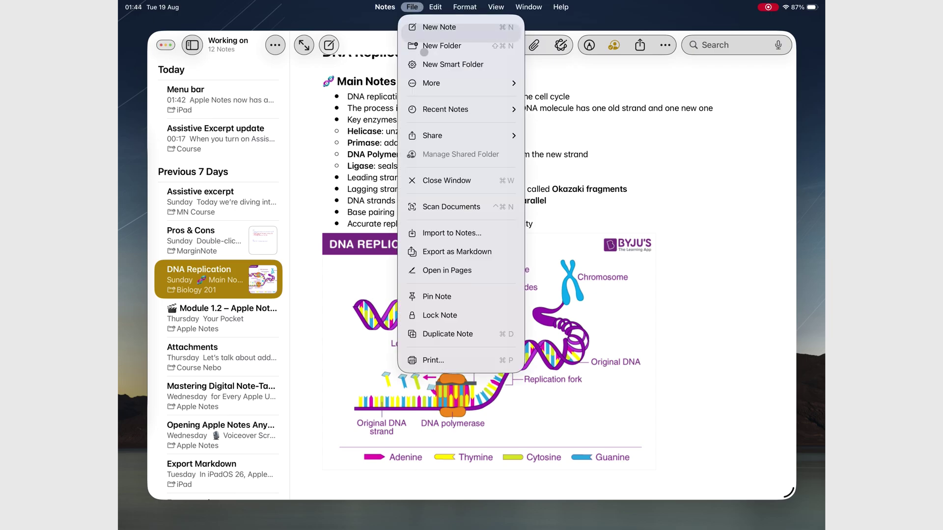
click(439, 233)
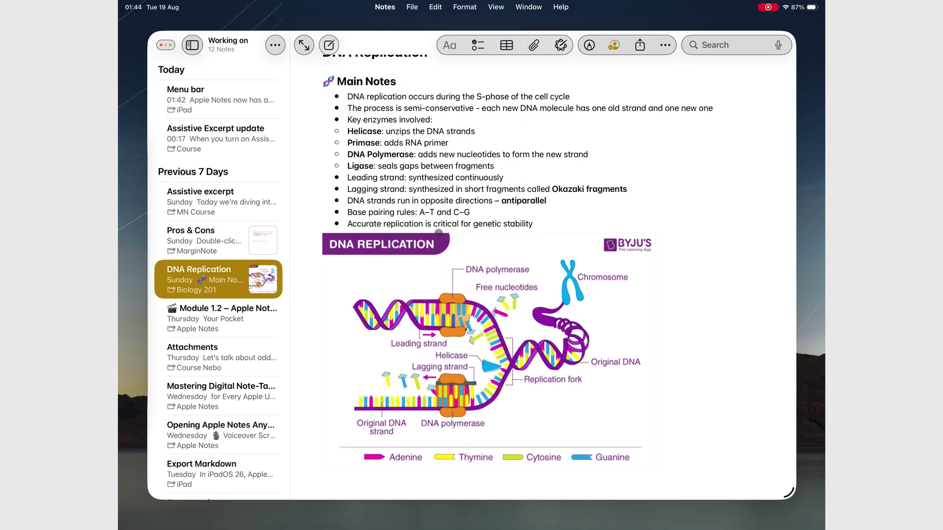
- Import the iPadOS 26 Reed calligraphy pen Markdown file from the DNA Replication Markdown folder
click(479, 205)
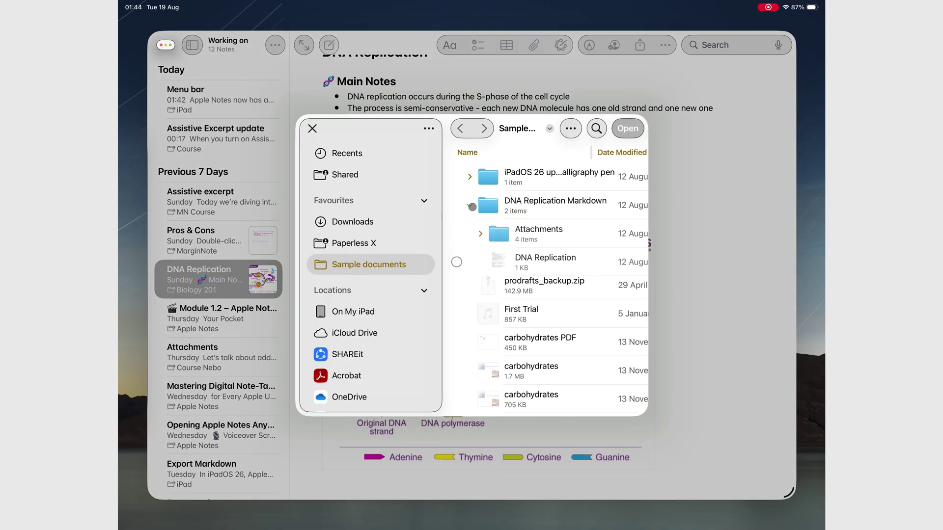
click(471, 178)
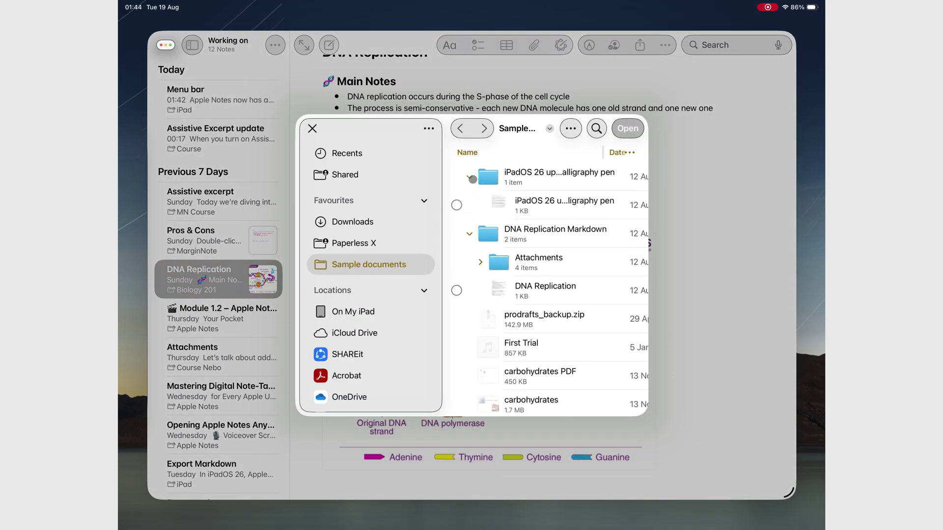
click(509, 197)
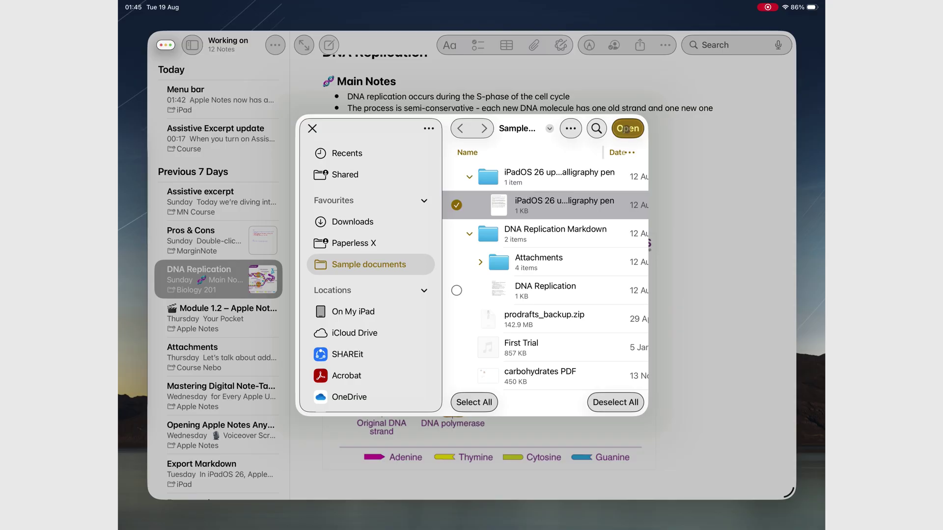
click(627, 128)
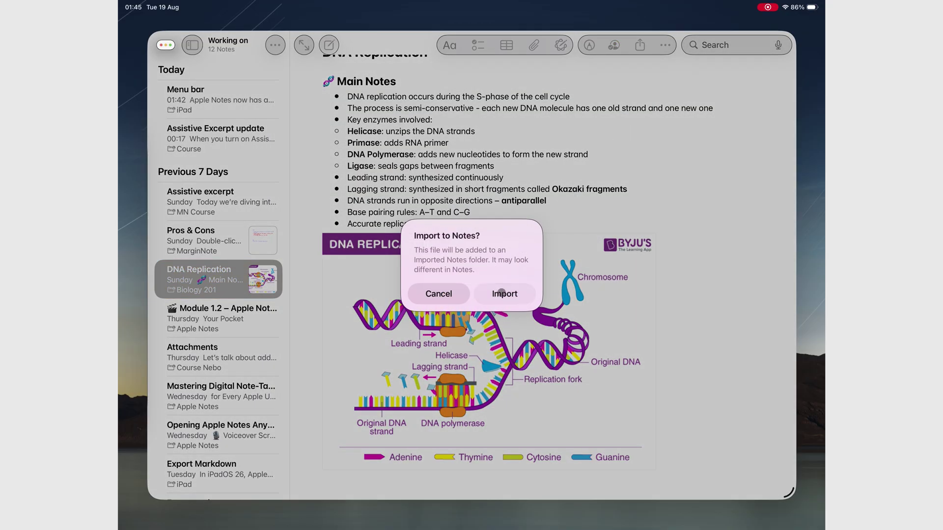
click(503, 295)
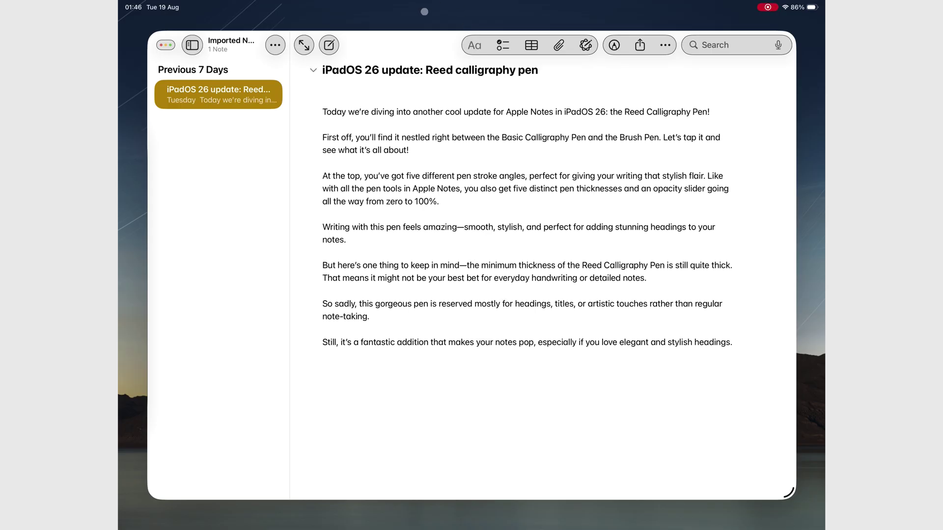
- Use the File menu to get to the Nuclear chemistry note
click(412, 7)
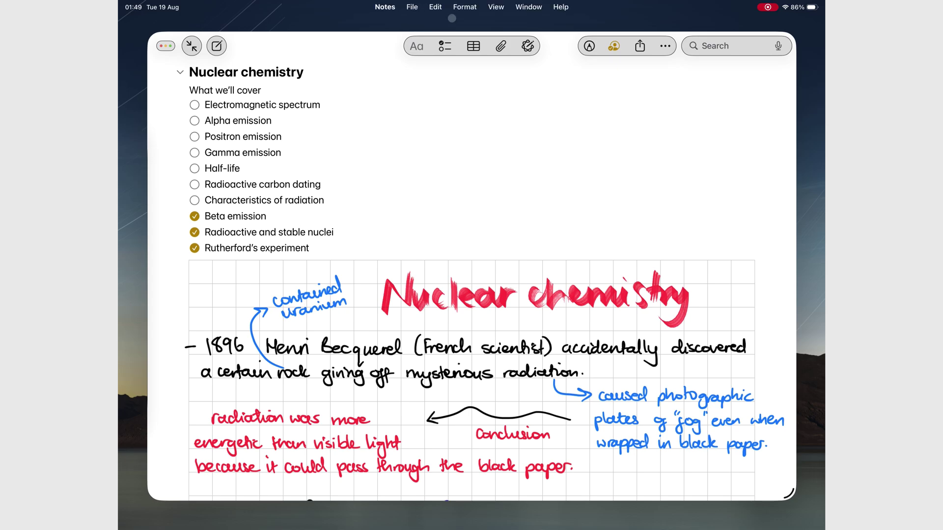
click(497, 7)
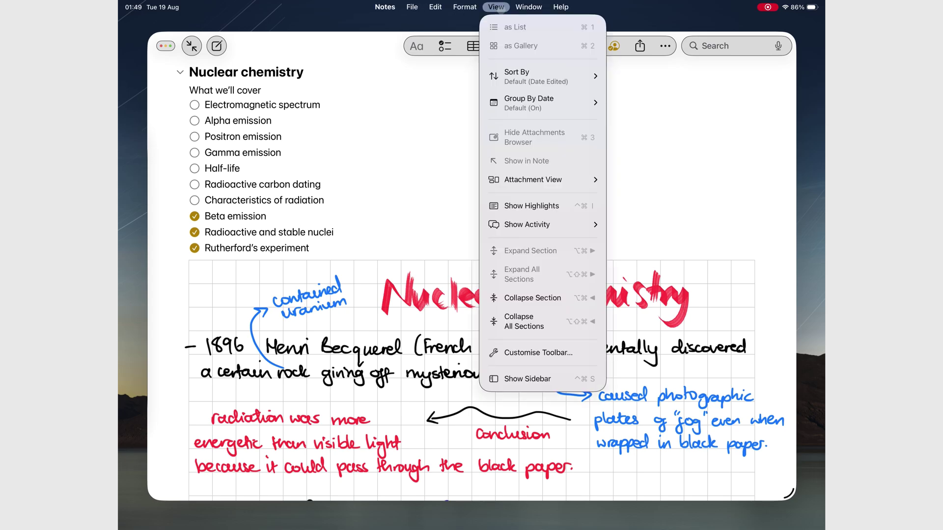
click(520, 325)
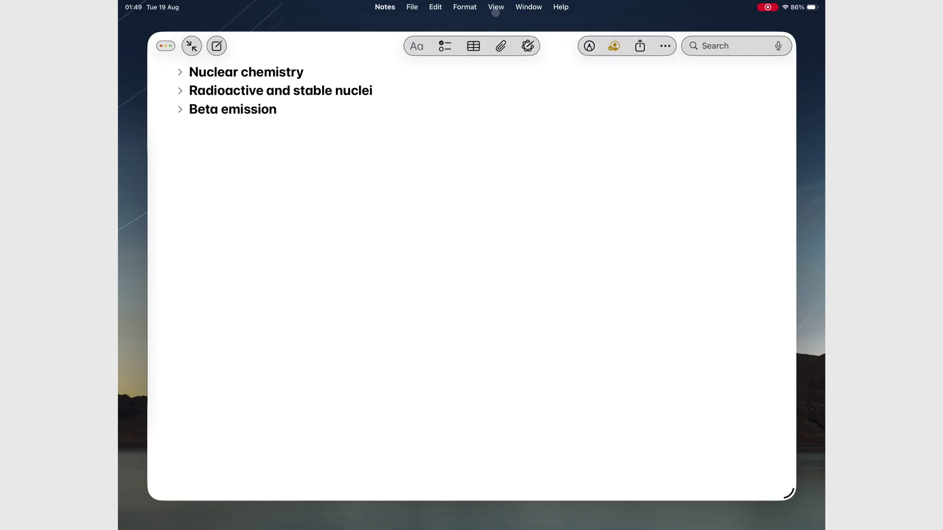
click(496, 8)
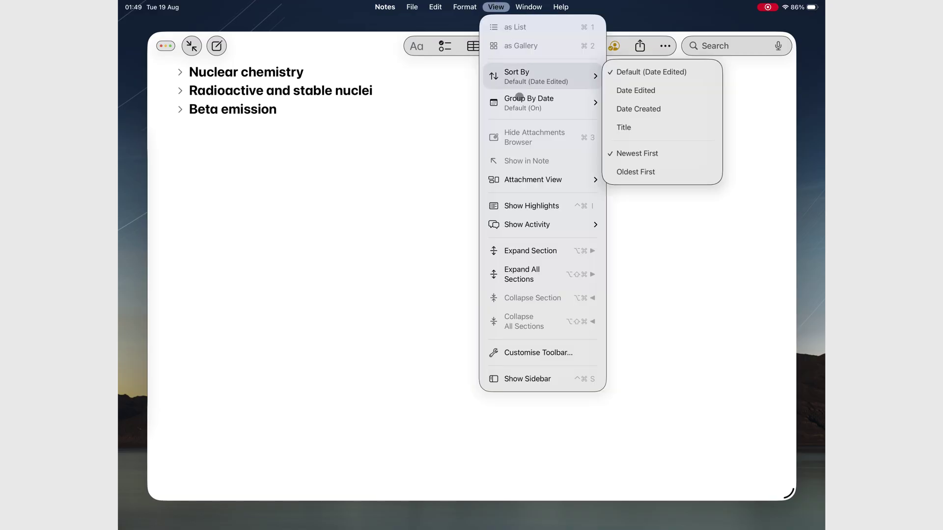
click(520, 280)
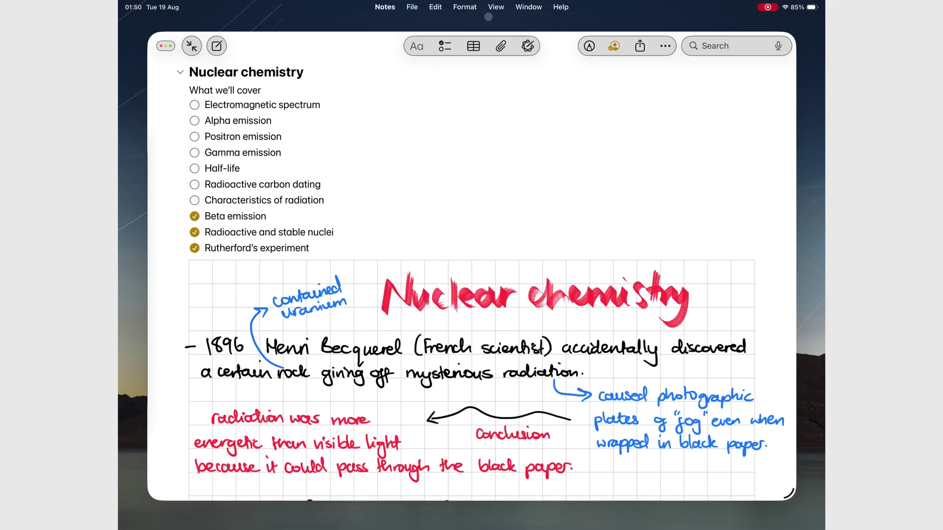
click(495, 6)
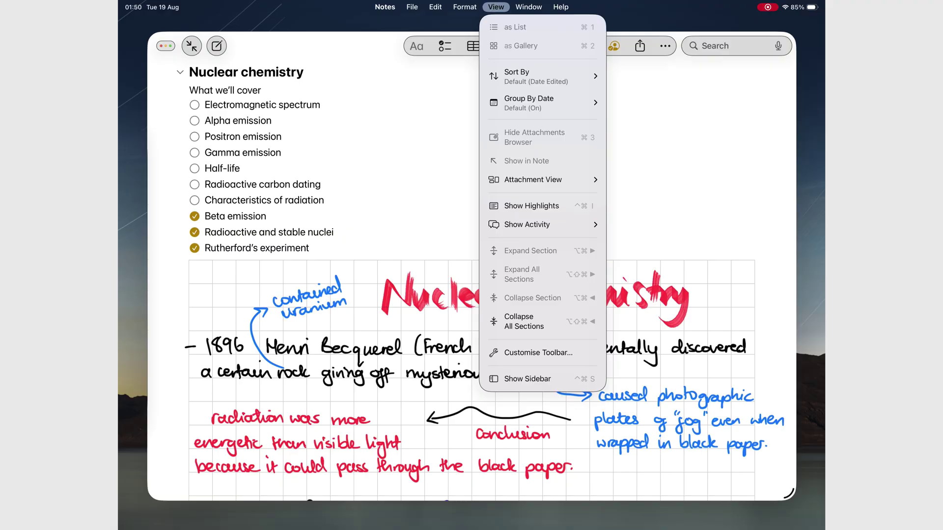
click(535, 354)
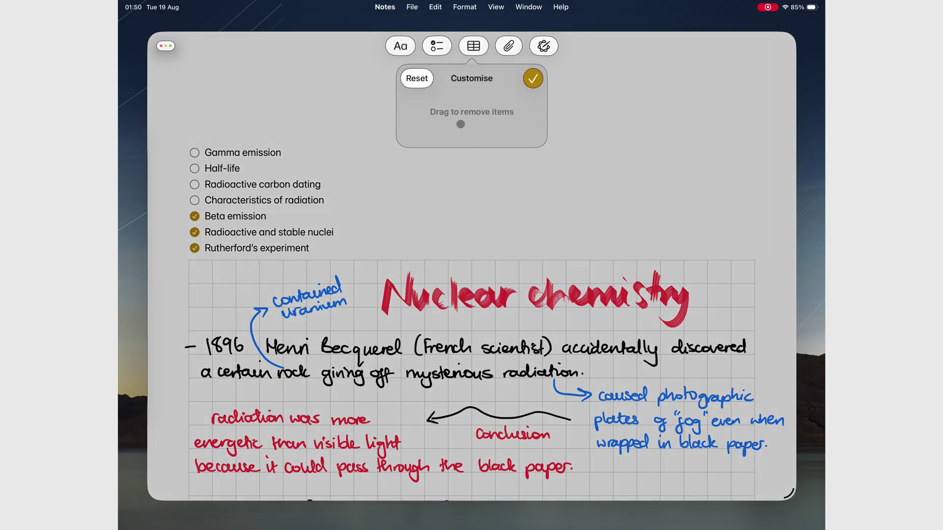
drag(473, 47, 464, 121)
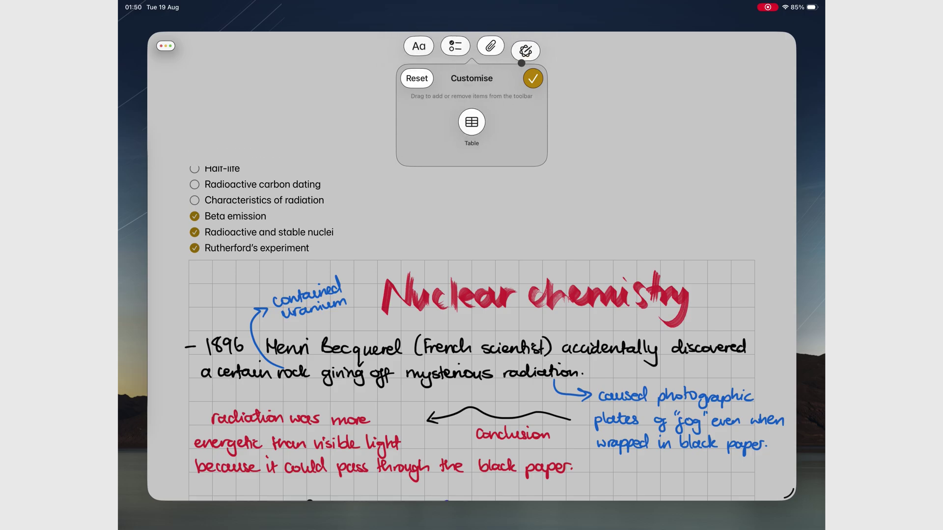
drag(514, 48, 502, 131)
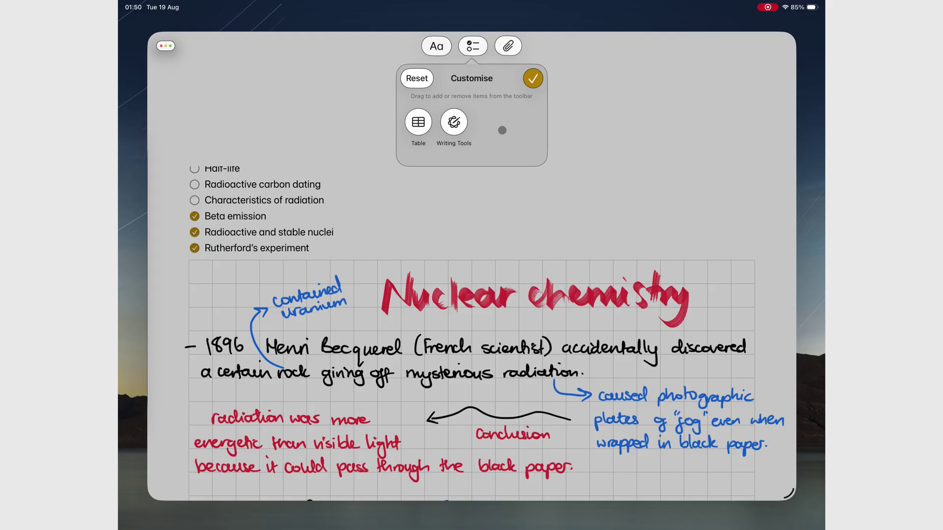
drag(473, 49, 482, 139)
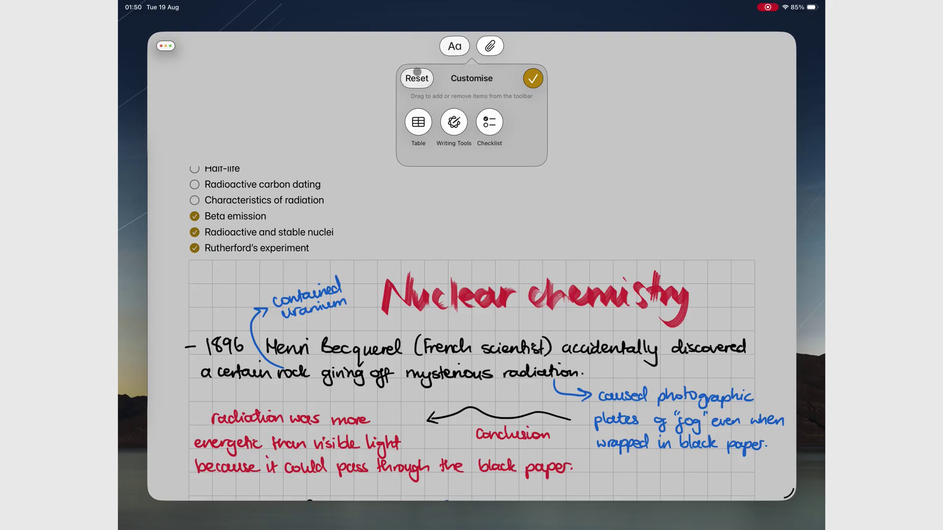
click(415, 80)
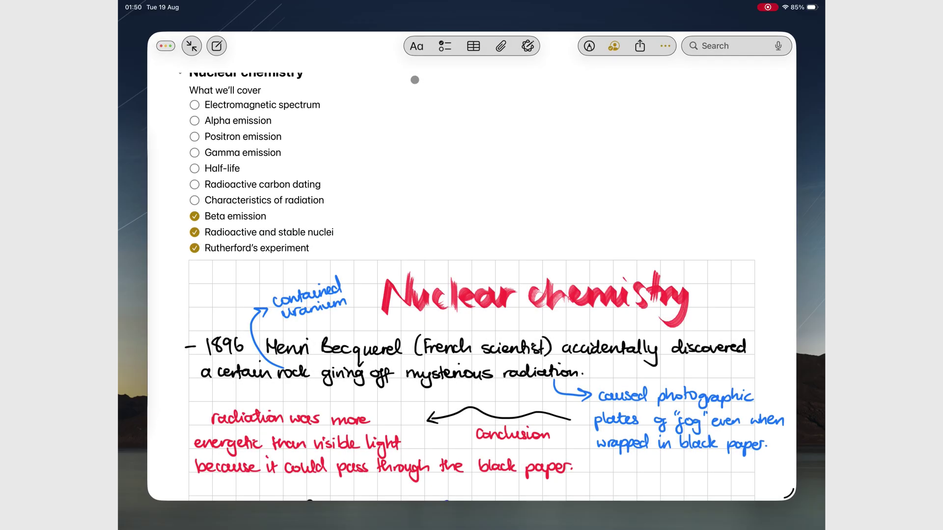